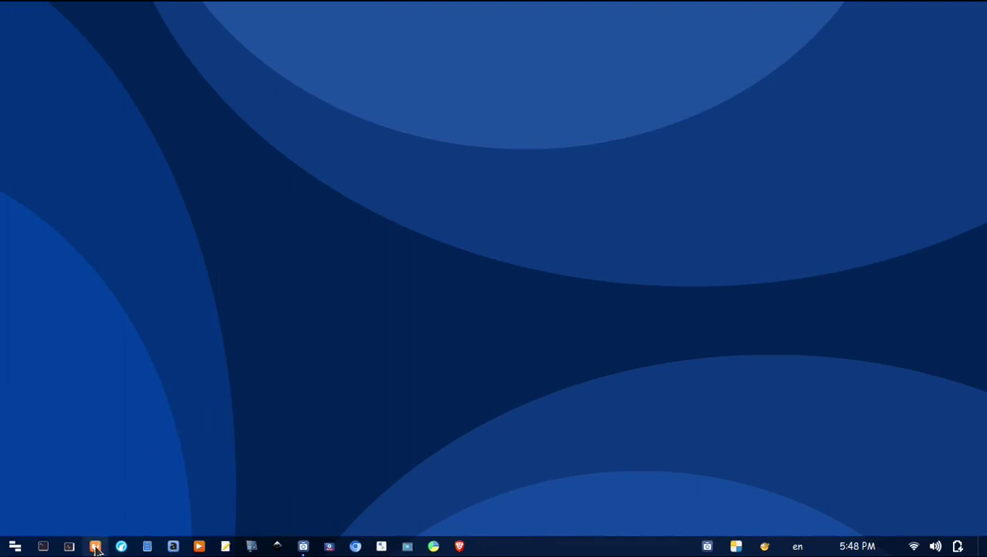
# Bring back the MOYASH Cursor Pling page in Firefox and show its Files (28) list
pyautogui.click(96, 547)
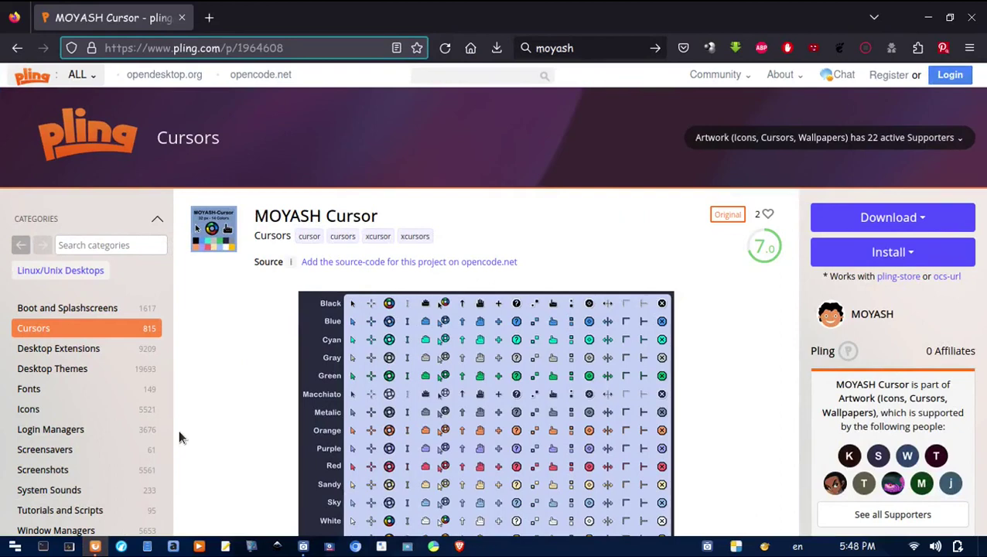
pyautogui.scroll(-2, 178, 432)
pyautogui.scroll(-2, 179, 432)
pyautogui.scroll(-2, 179, 432)
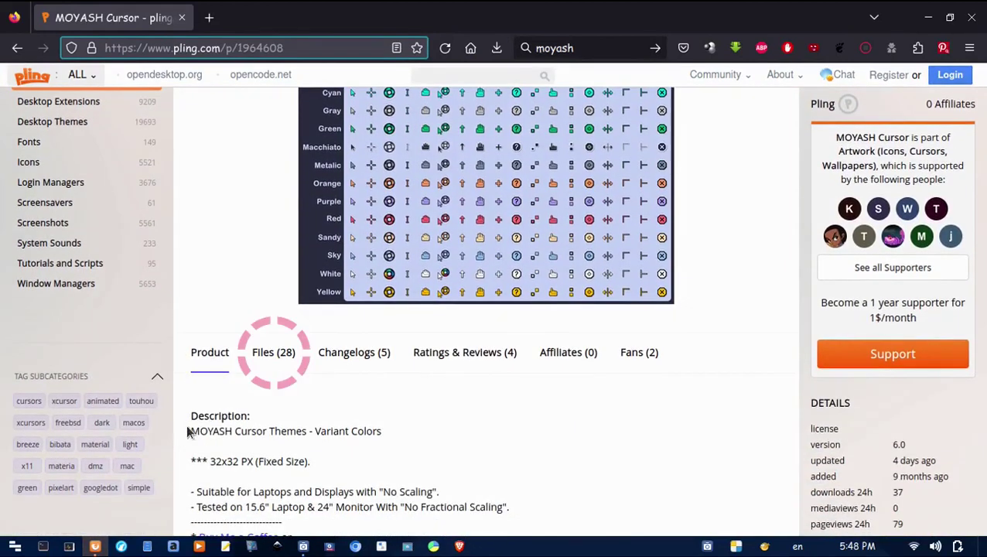
pyautogui.click(279, 354)
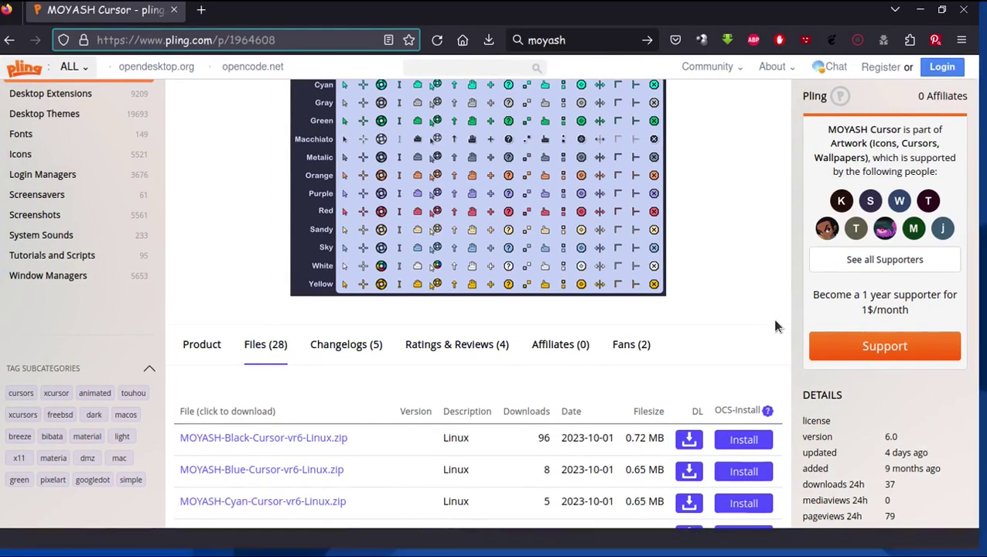
# Download MOYASH-Yellow-Cursor-vr6-Windows.zip (0.3 MB) with Firefox in fullscreen
pyautogui.press('F11')
pyautogui.scroll(-2, 956, 226)
pyautogui.scroll(-2, 957, 226)
pyautogui.scroll(-1, 956, 226)
pyautogui.scroll(-2, 494, 290)
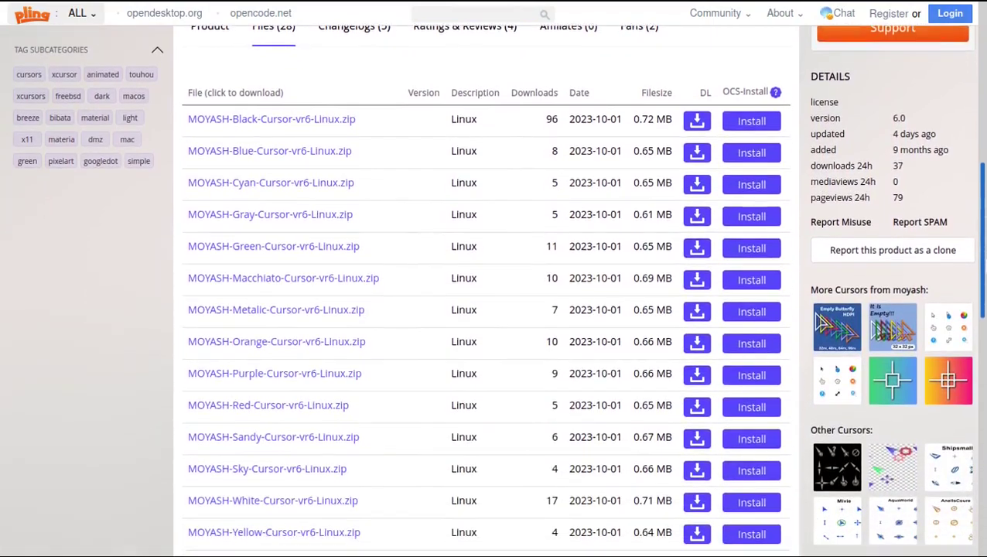
pyautogui.scroll(-1, 494, 290)
pyautogui.scroll(-2, 494, 291)
pyautogui.scroll(-2, 494, 291)
pyautogui.scroll(-3, 494, 290)
pyautogui.scroll(-2, 494, 290)
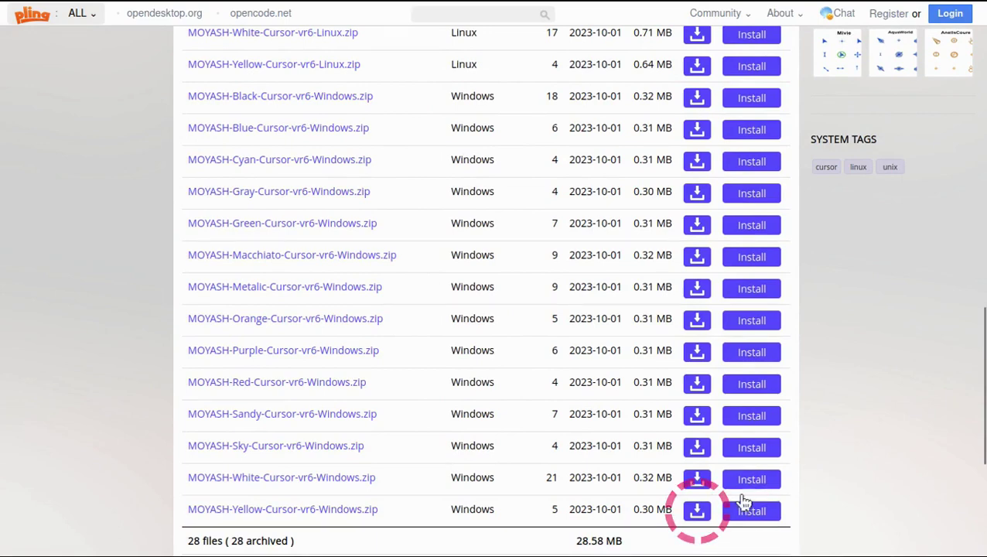
pyautogui.click(697, 512)
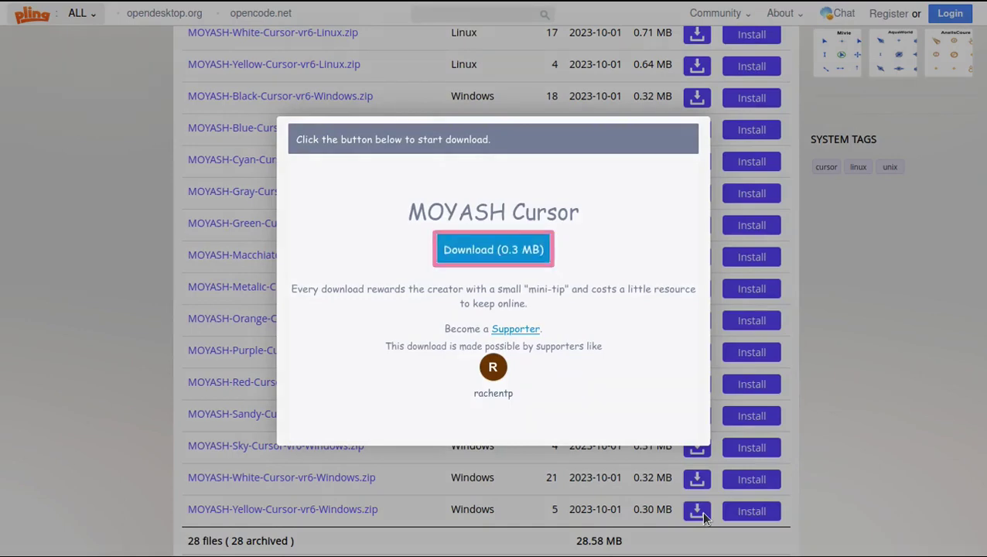
pyautogui.click(501, 260)
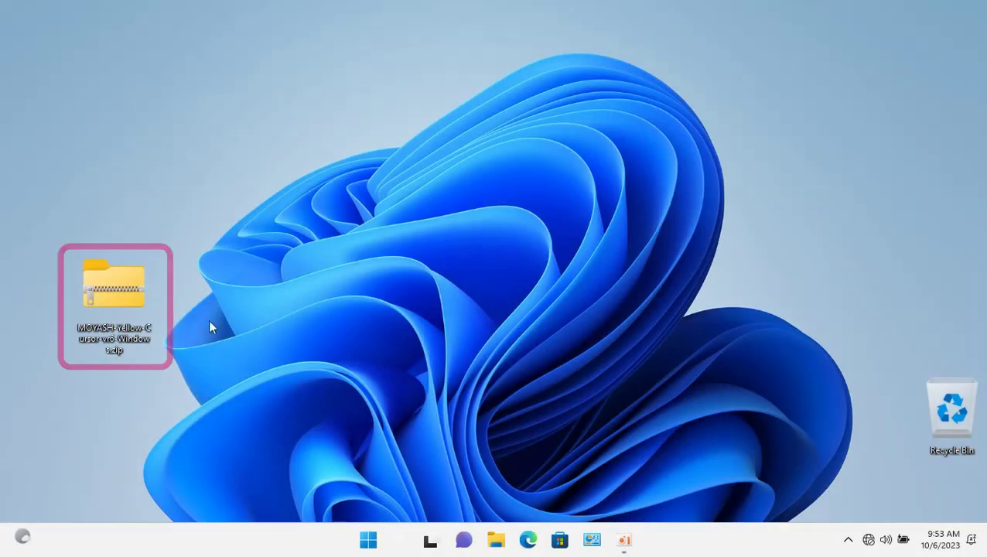
# Extract all files from the yellow cursor zip, with Show extracted files unchecked
pyautogui.rightClick(118, 288)
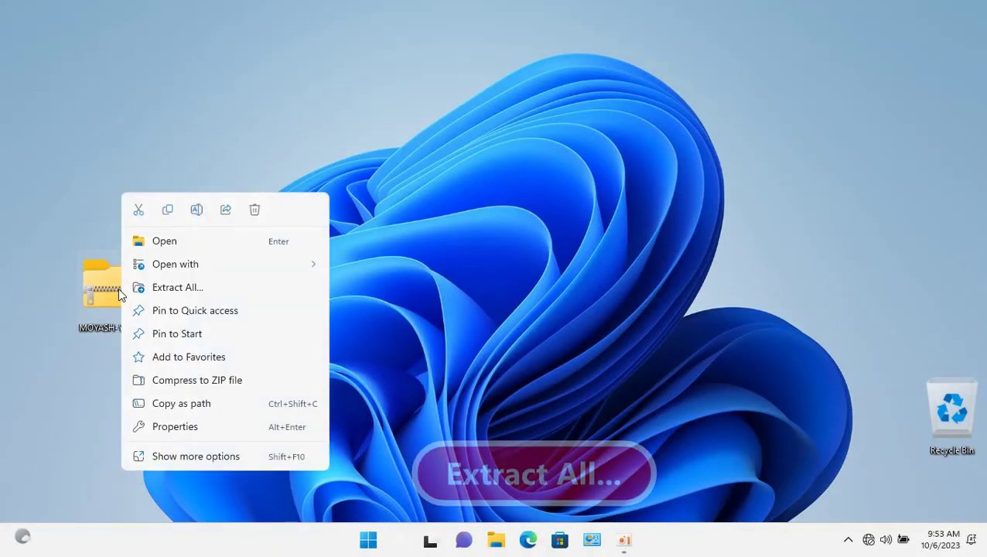
pyautogui.click(256, 288)
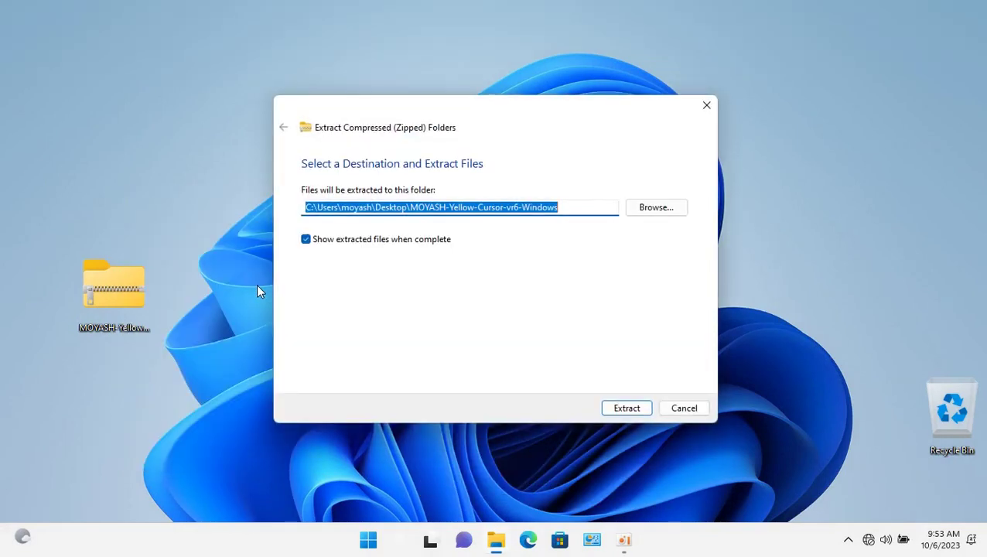
pyautogui.click(305, 240)
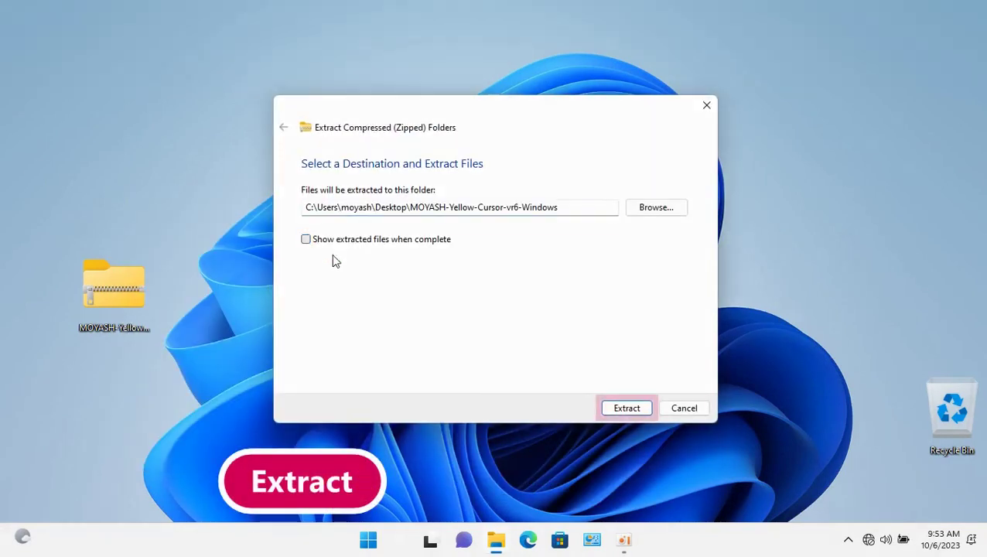
pyautogui.click(626, 409)
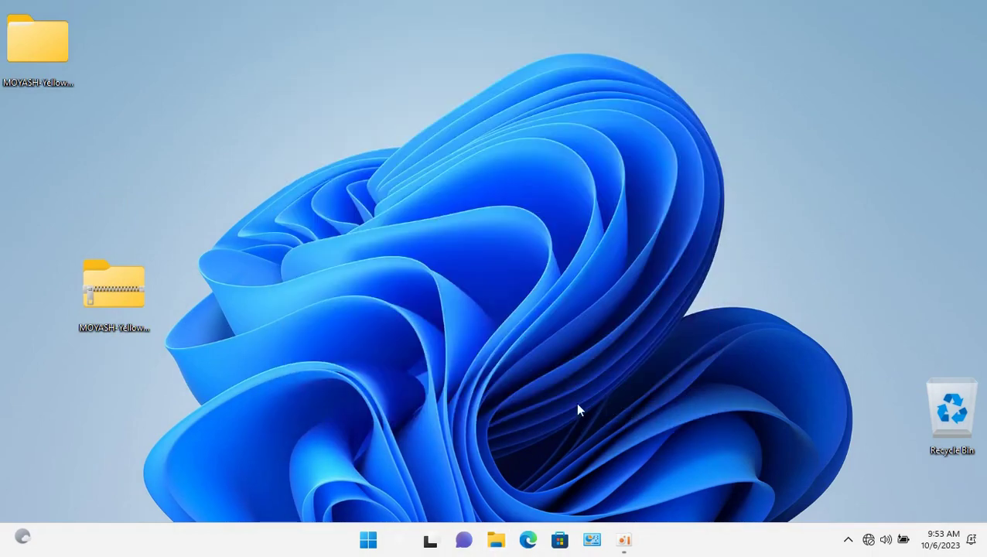
# Drag the zip into the Recycle Bin and move the extracted folder to the desktop's left side
pyautogui.moveTo(109, 290); pyautogui.dragTo(876, 406)
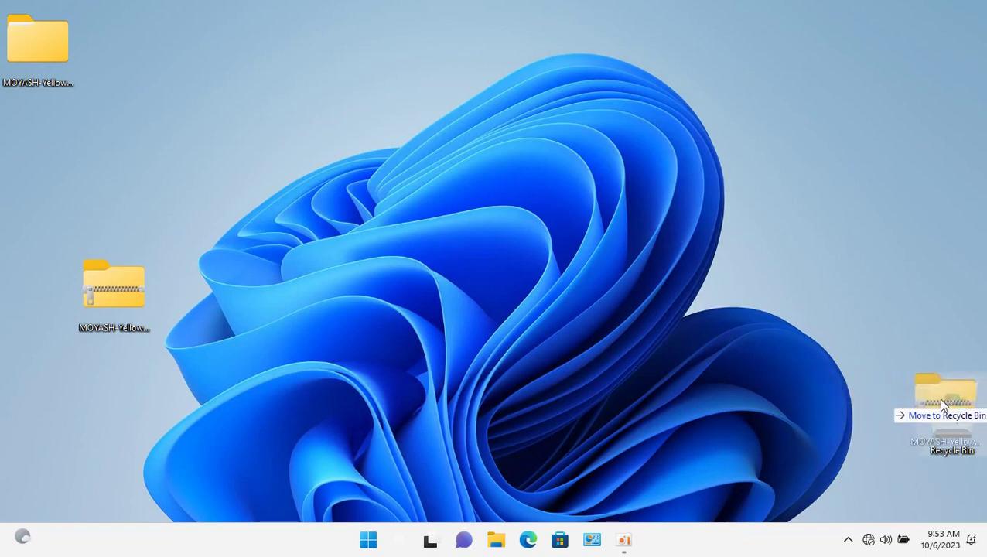
pyautogui.moveTo(876, 406); pyautogui.dragTo(946, 408)
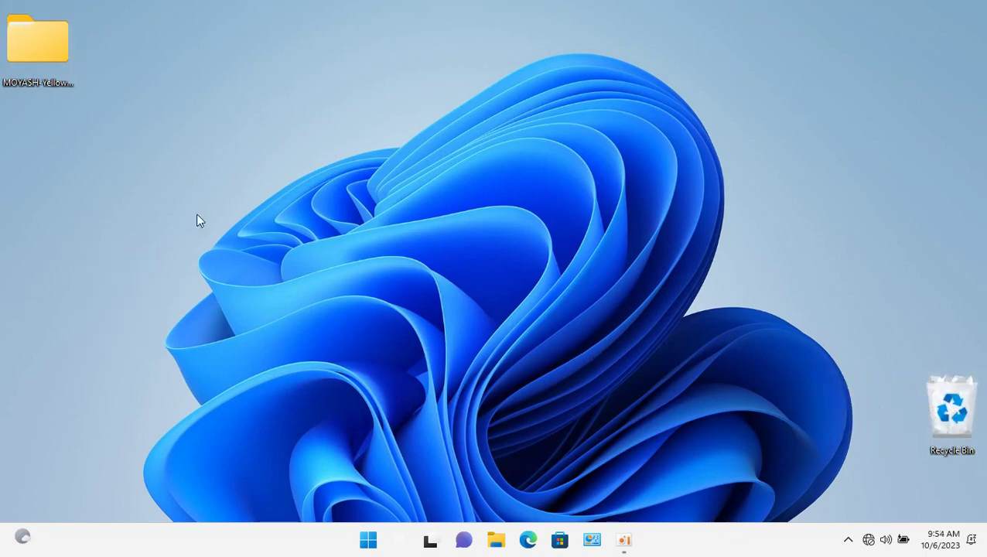
pyautogui.moveTo(35, 59); pyautogui.dragTo(114, 297)
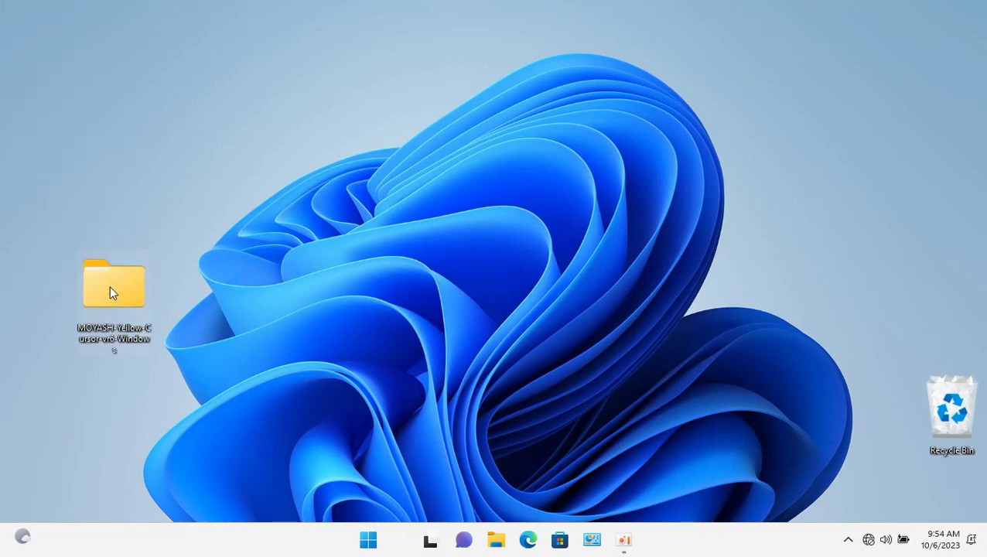
# Open the extracted MOYASH folder down to the subfolder holding the cursor files
pyautogui.doubleClick(110, 291)
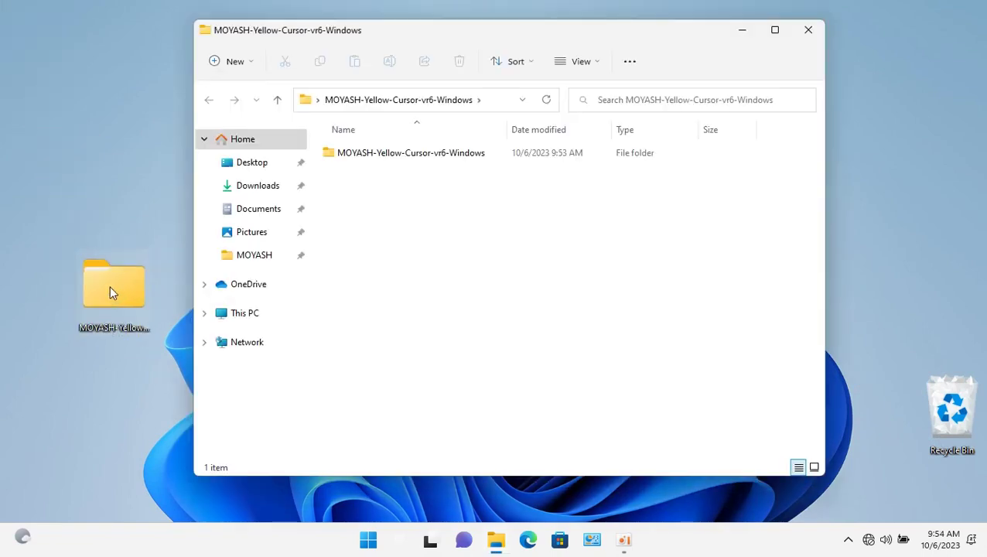
pyautogui.doubleClick(395, 153)
pyautogui.click(394, 154)
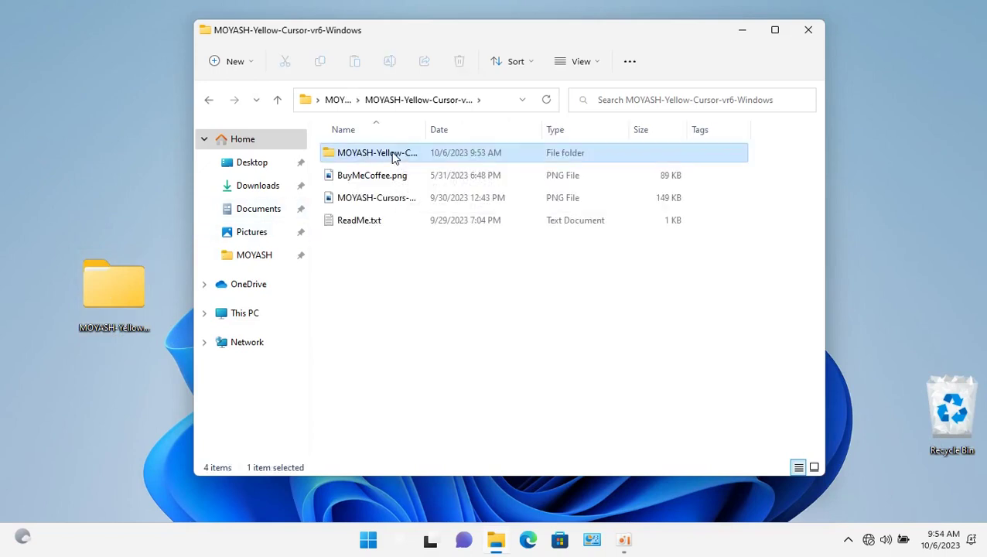
pyautogui.doubleClick(395, 154)
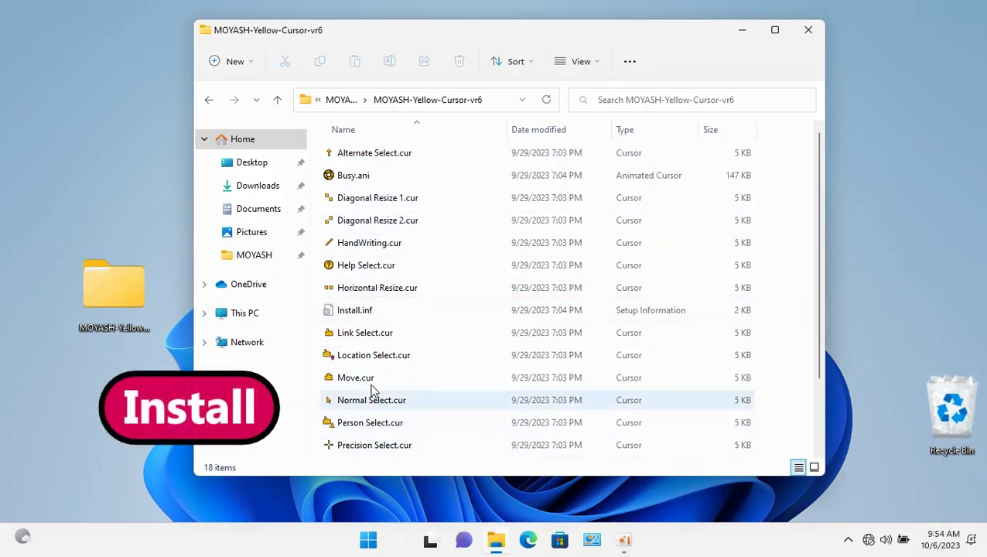
# Install the cursor scheme from Install.inf and close File Explorer
pyautogui.click(354, 314)
pyautogui.rightClick(352, 312)
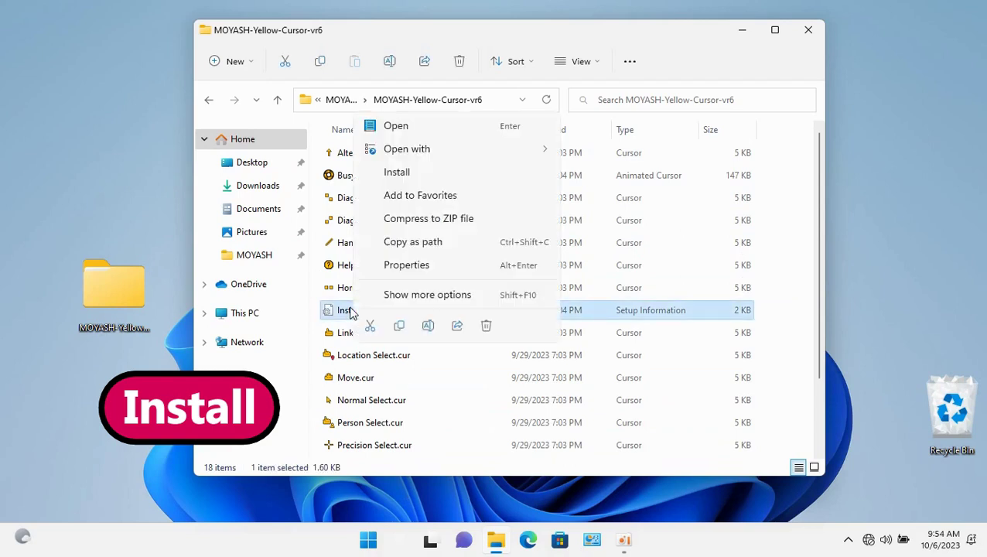
pyautogui.click(455, 177)
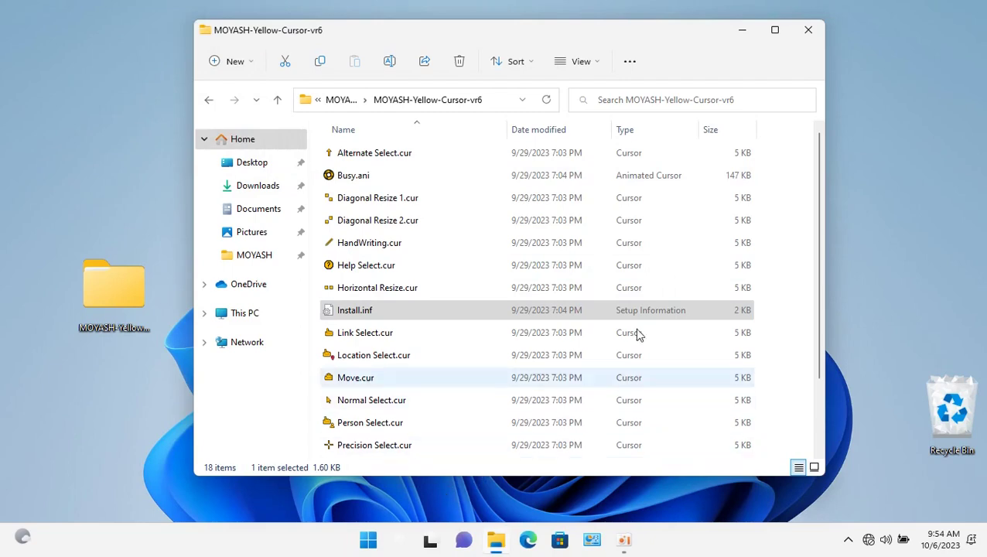
pyautogui.click(808, 31)
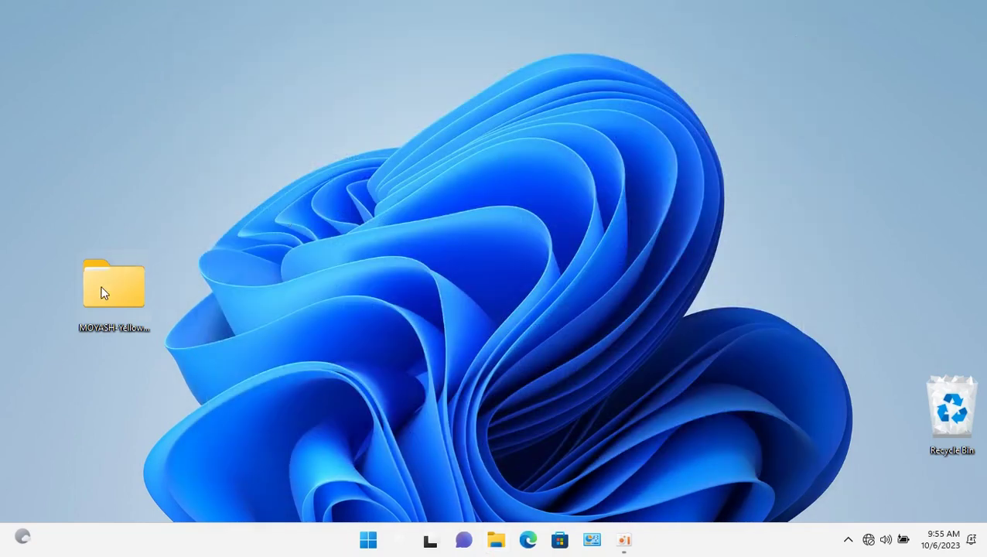
# Drag the extracted MOYASH folder to the Recycle Bin and open the desktop's context menu
pyautogui.moveTo(105, 293); pyautogui.dragTo(938, 416)
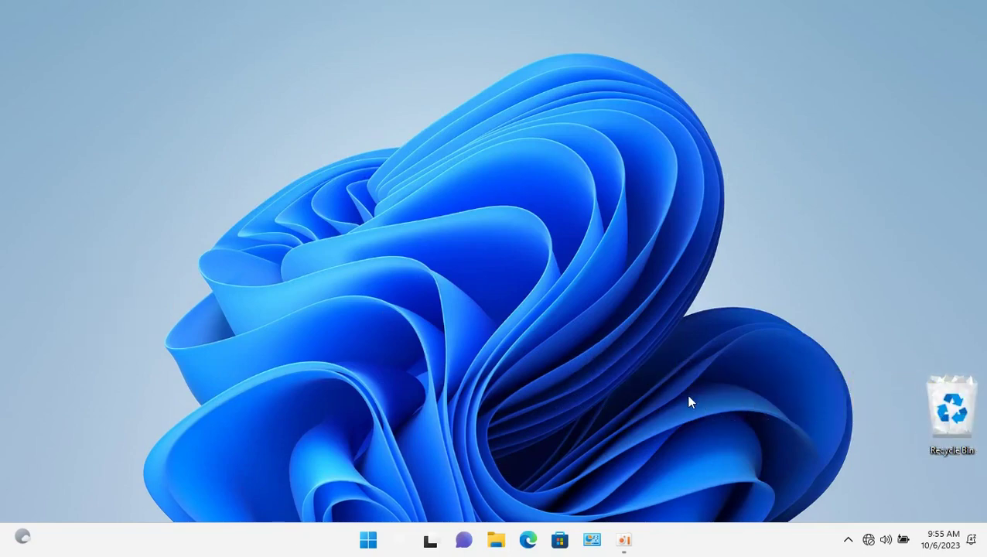
pyautogui.rightClick(460, 314)
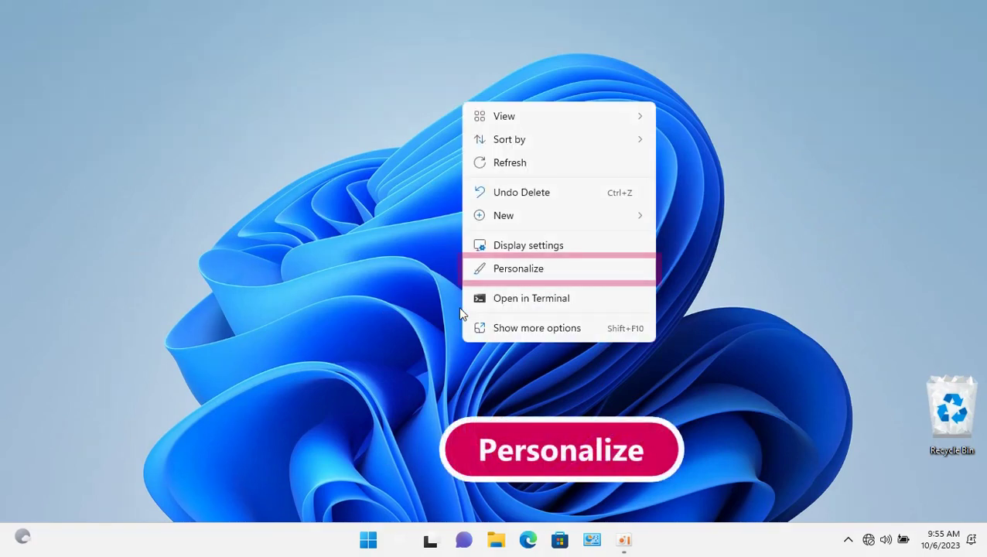
# Choose Personalize and go to the Themes page in Settings
pyautogui.click(541, 270)
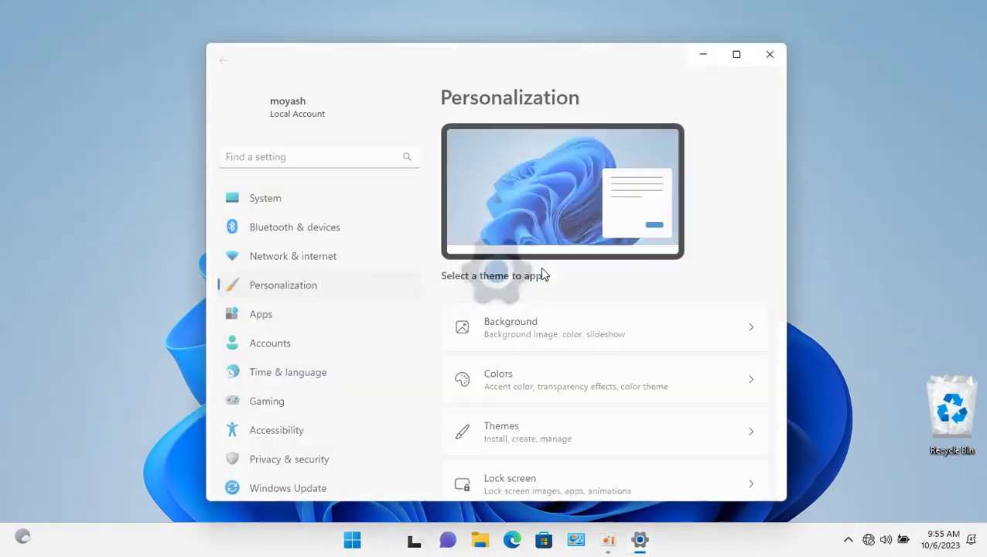
pyautogui.scroll(-2, 731, 324)
pyautogui.scroll(-1, 731, 324)
pyautogui.scroll(-1, 729, 323)
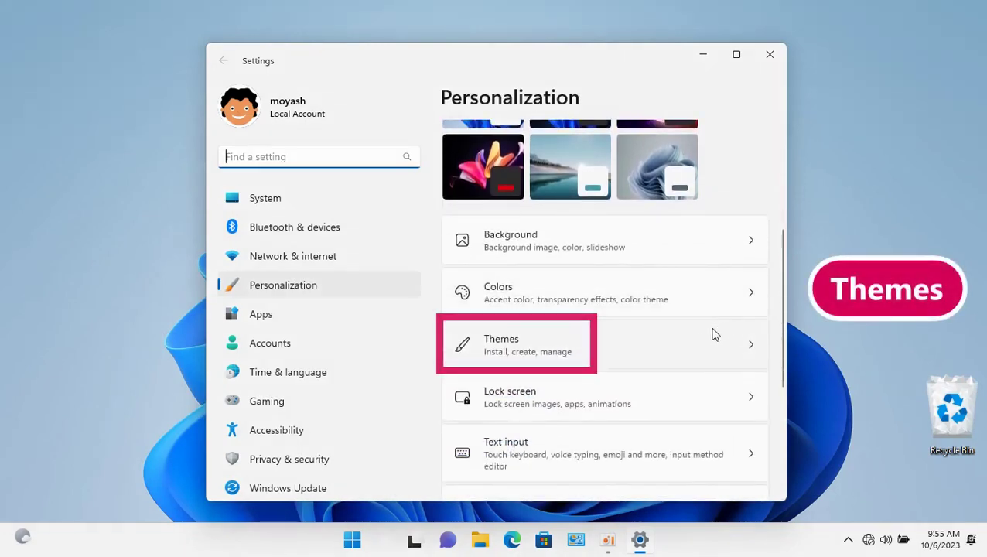
pyautogui.click(691, 350)
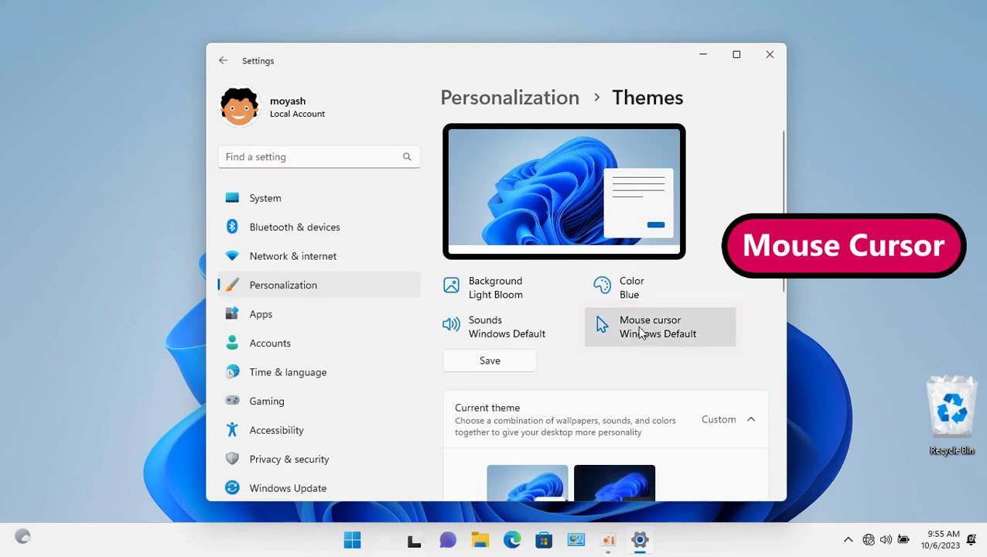
# Open Mouse Properties from the Mouse cursor tile, close Settings, and select MOYASH-Yellow-vr6
pyautogui.click(640, 332)
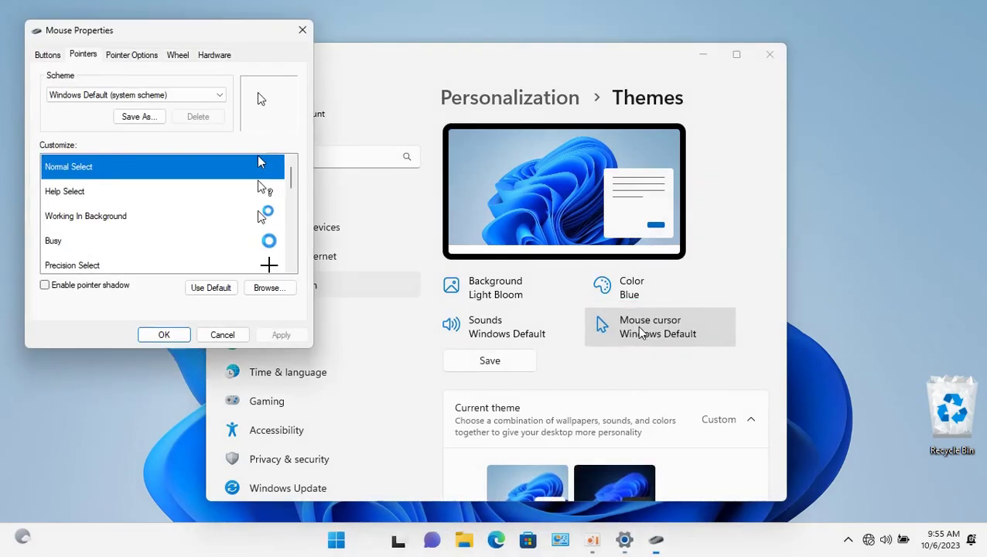
pyautogui.click(770, 54)
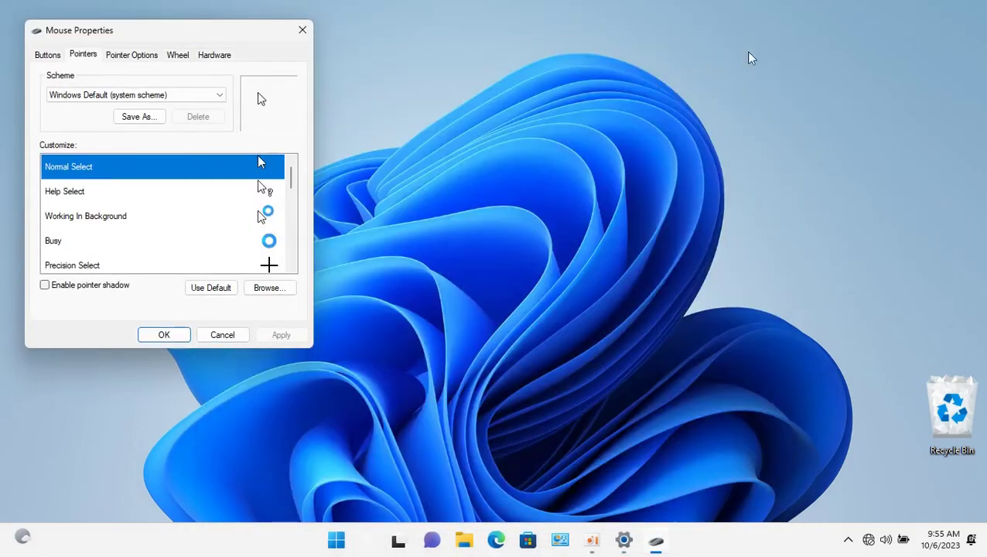
pyautogui.moveTo(190, 36); pyautogui.dragTo(531, 55)
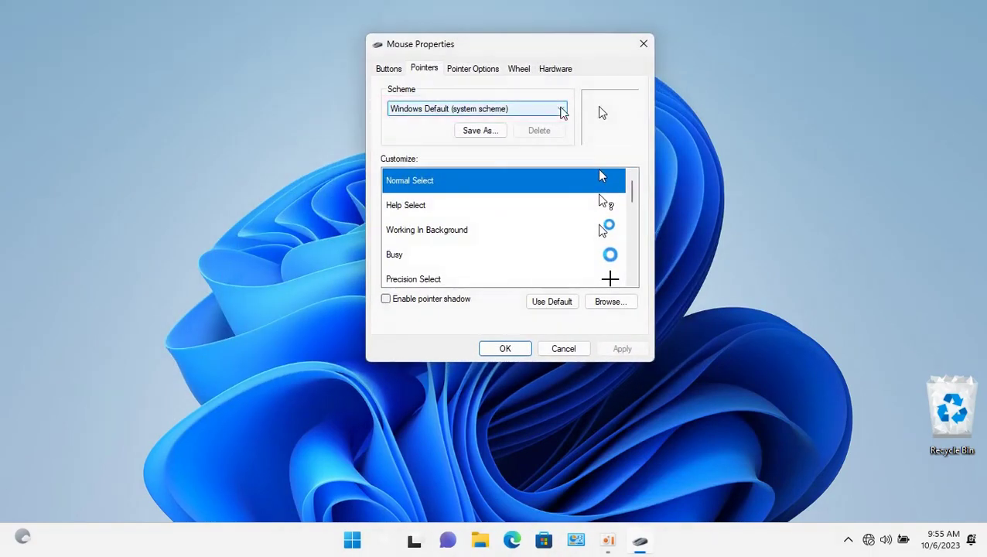
pyautogui.click(561, 109)
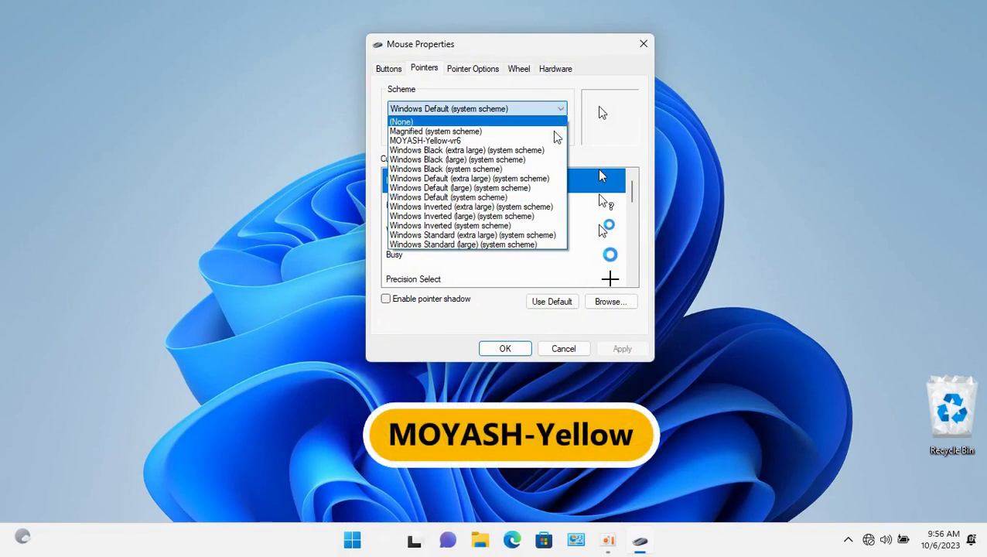
pyautogui.click(554, 143)
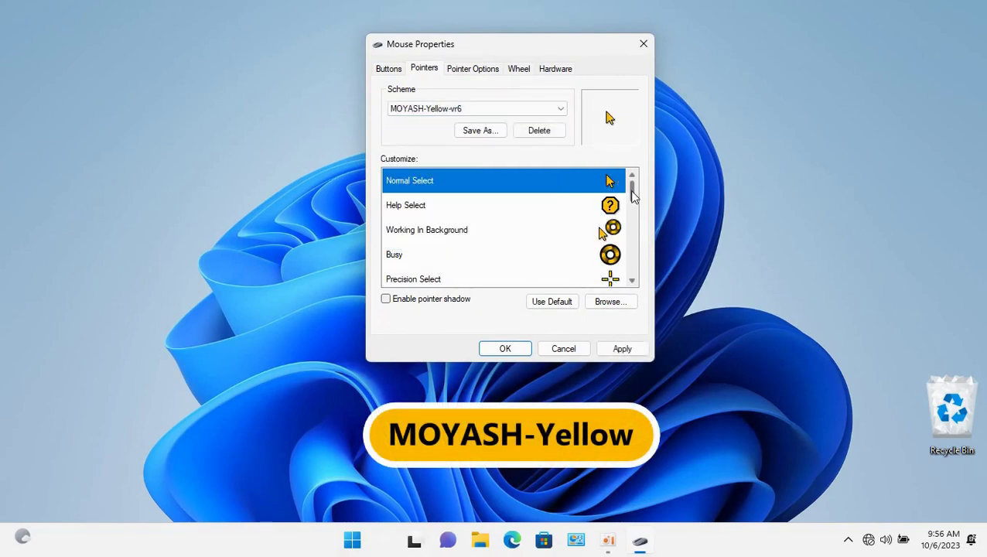
pyautogui.moveTo(632, 195)
pyautogui.mouseDown()
pyautogui.moveTo(634, 271)
pyautogui.moveTo(641, 188)
pyautogui.mouseUp()
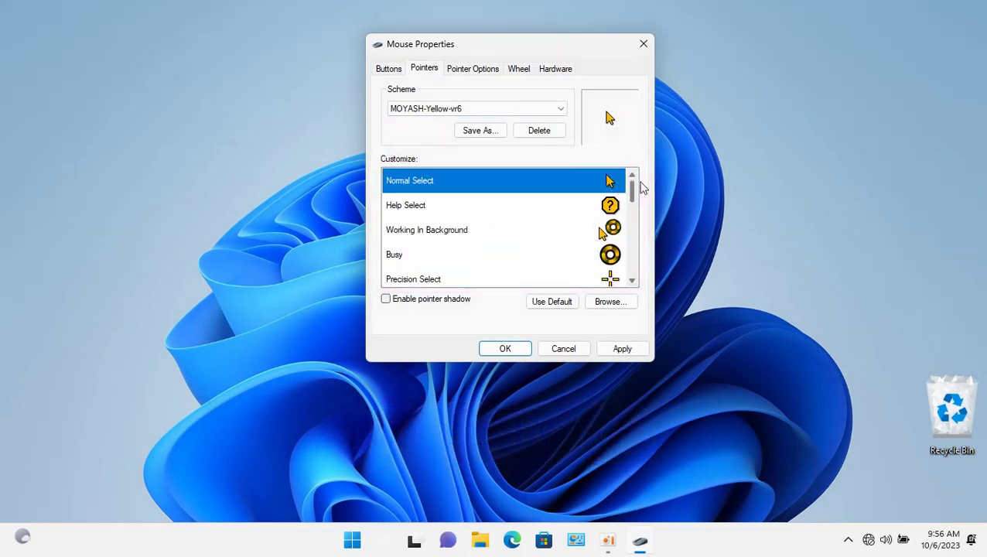
# Apply MOYASH-Yellow-vr6, confirm Yes to replacing the scheme, and close with OK
pyautogui.click(633, 351)
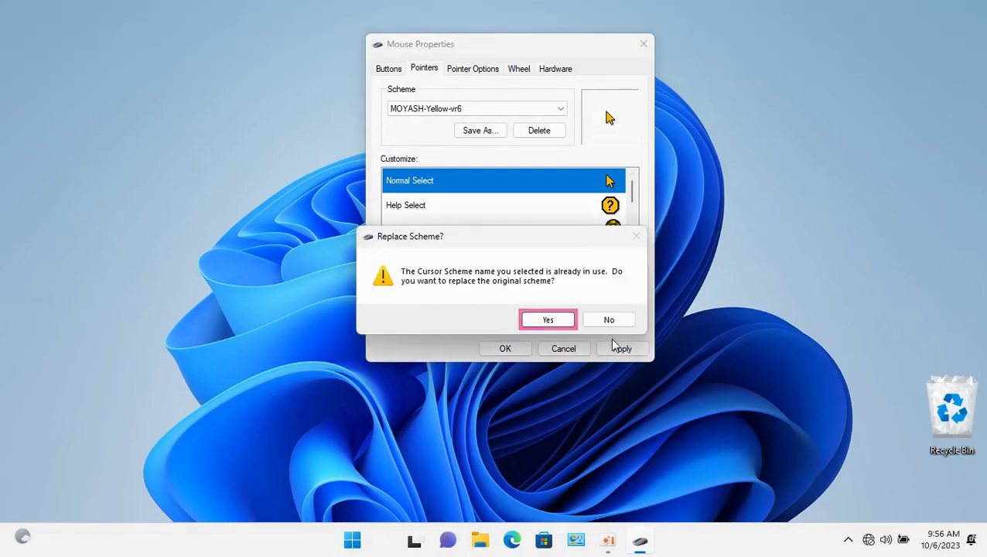
pyautogui.click(562, 319)
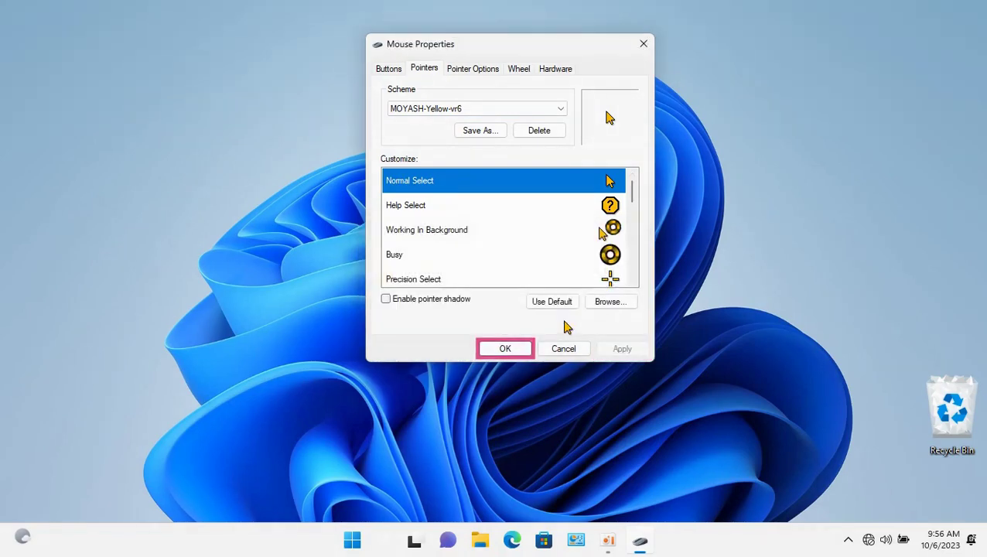
pyautogui.click(520, 352)
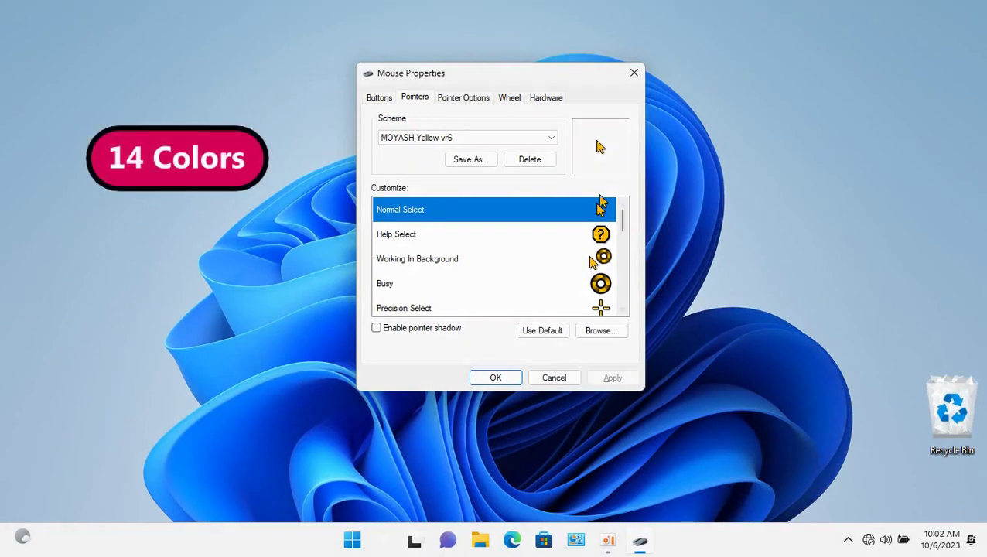
# Preview the MOYASH-Black-vr6 and MOYASH-Sky-vr6 schemes, then select MOYASH-Cyan-vr6
pyautogui.click(552, 139)
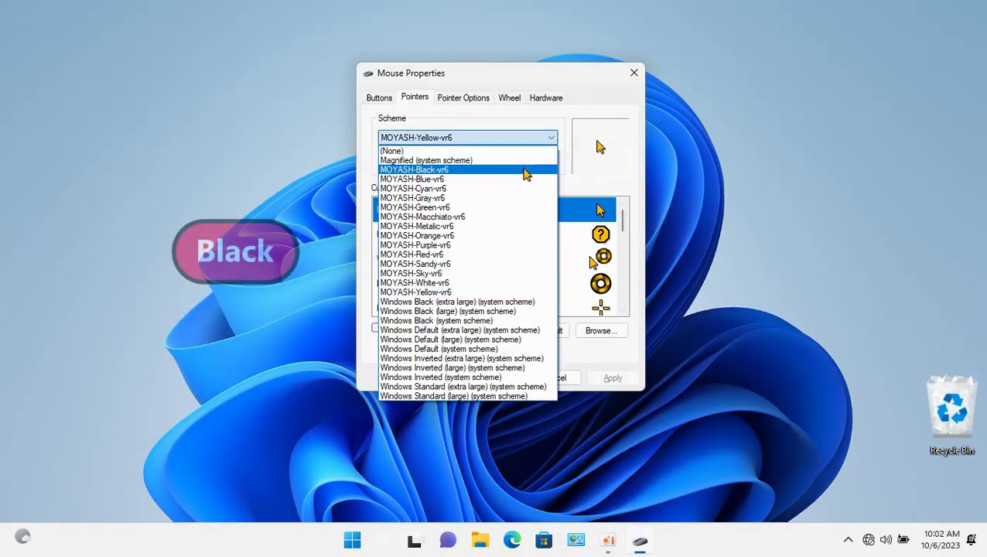
pyautogui.click(525, 169)
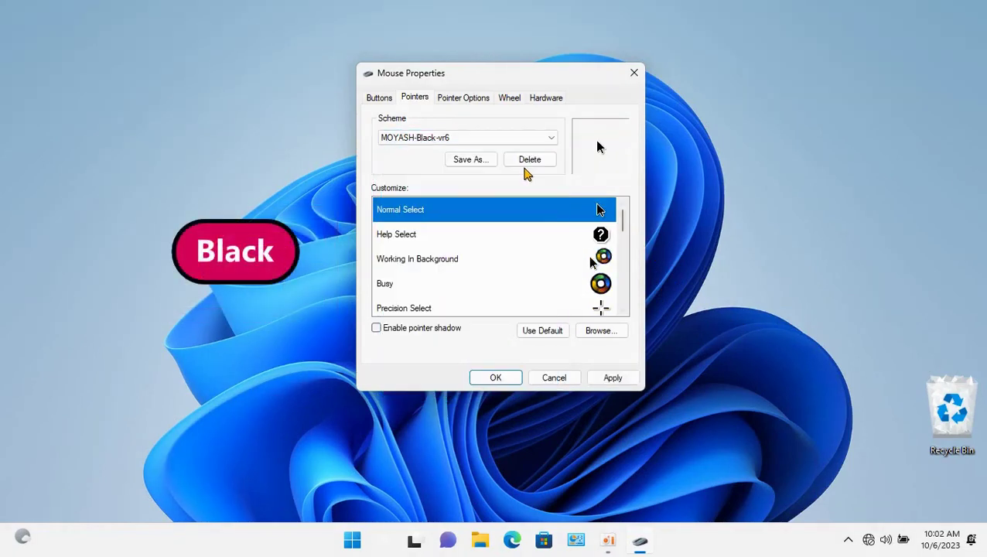
pyautogui.click(551, 143)
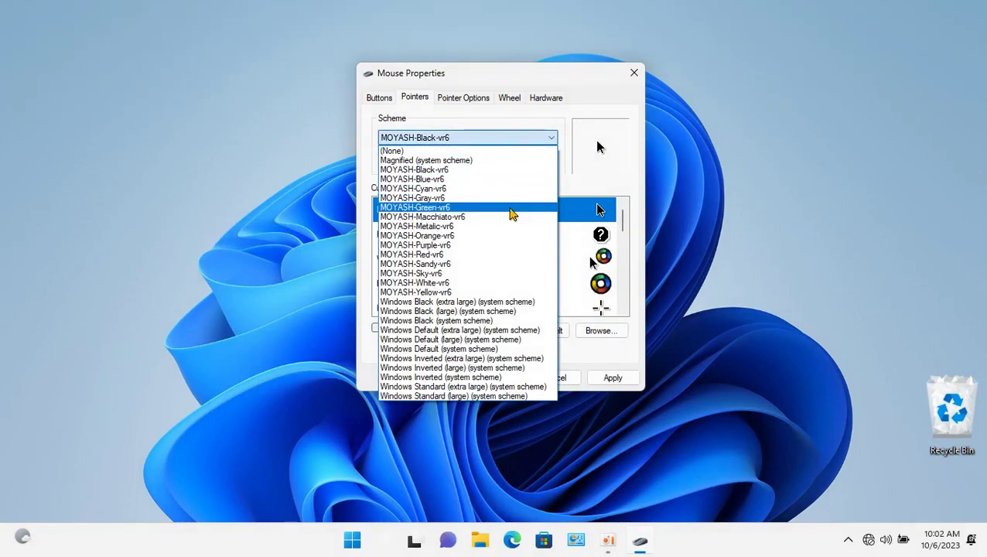
pyautogui.click(492, 273)
pyautogui.click(554, 141)
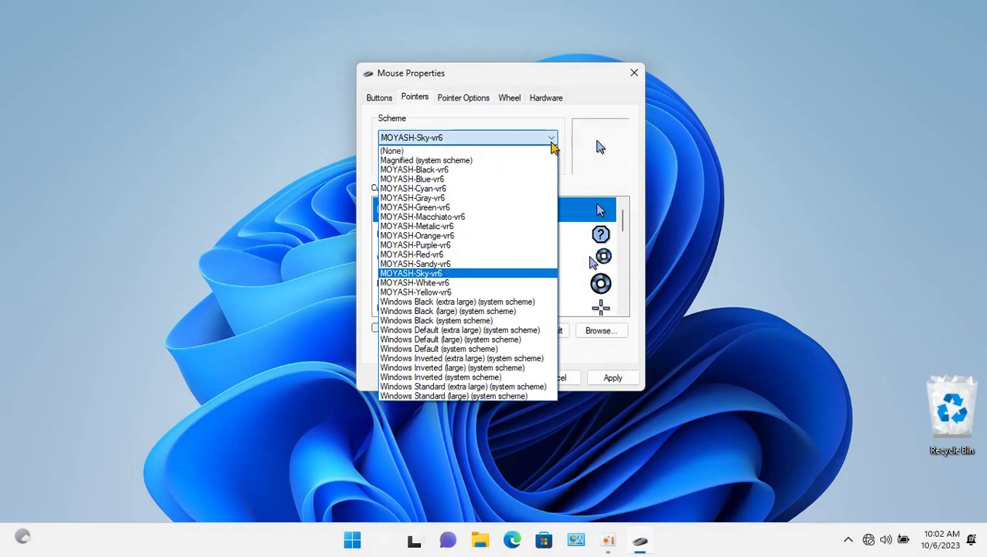
pyautogui.click(524, 192)
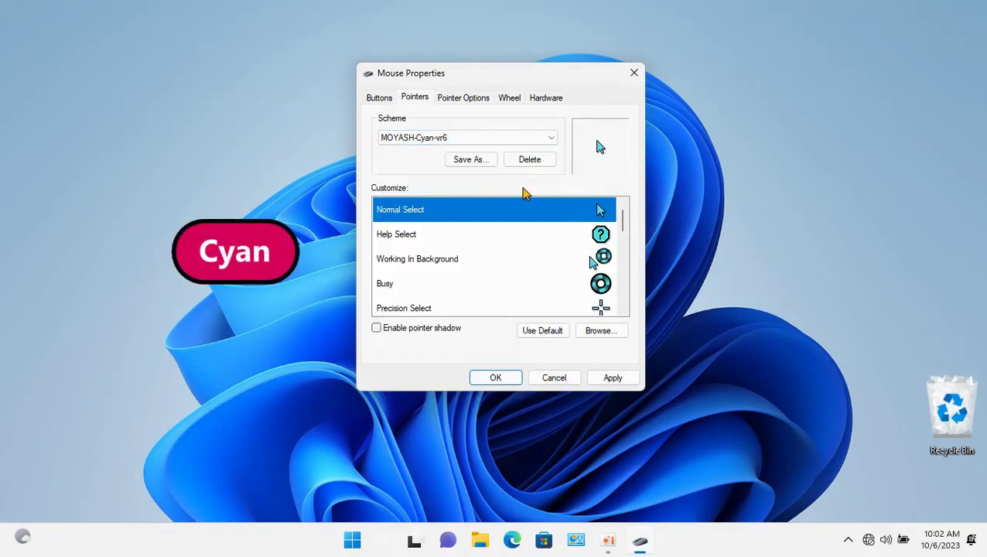
# Apply the MOYASH-Cyan-vr6 scheme, confirming with Yes and OK
pyautogui.click(606, 379)
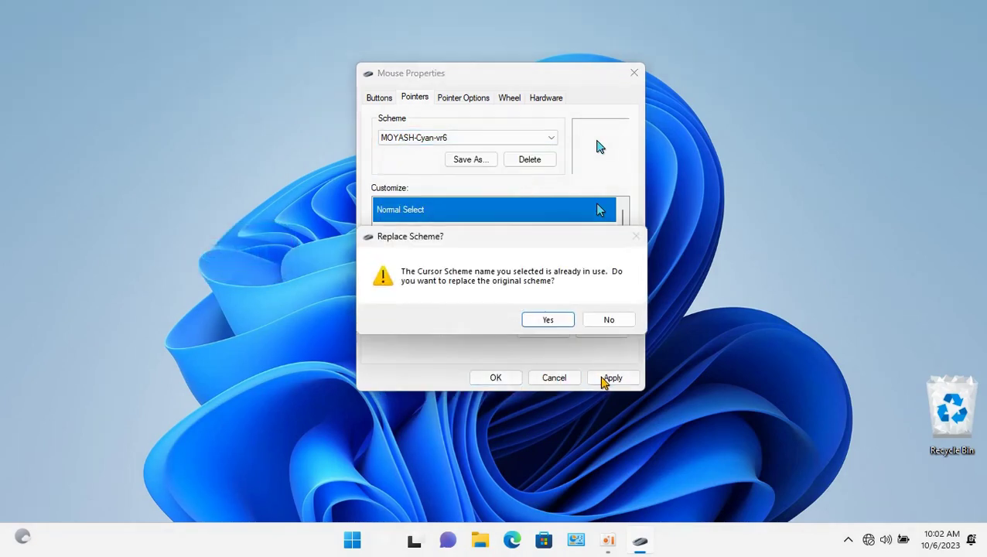
pyautogui.click(553, 320)
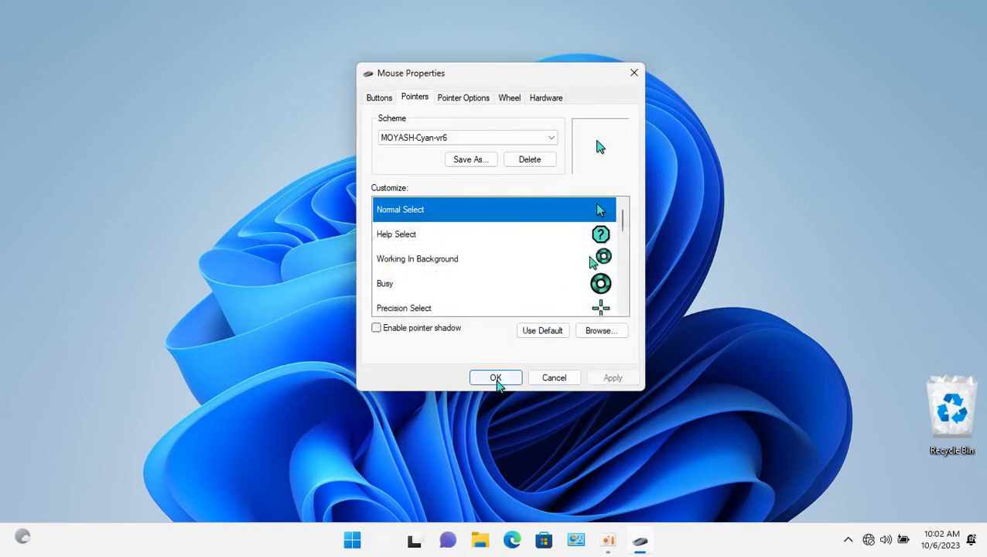
pyautogui.click(496, 378)
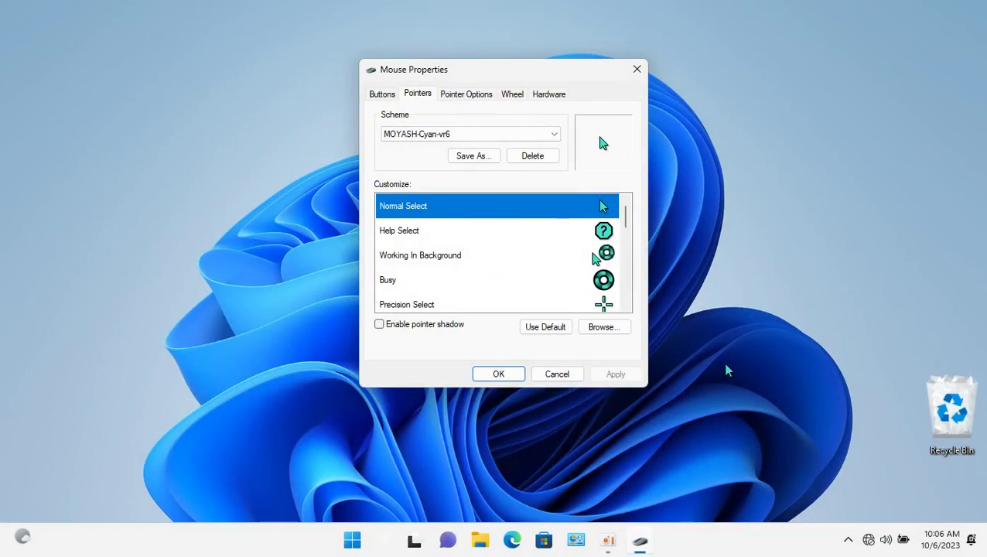
pyautogui.click(554, 137)
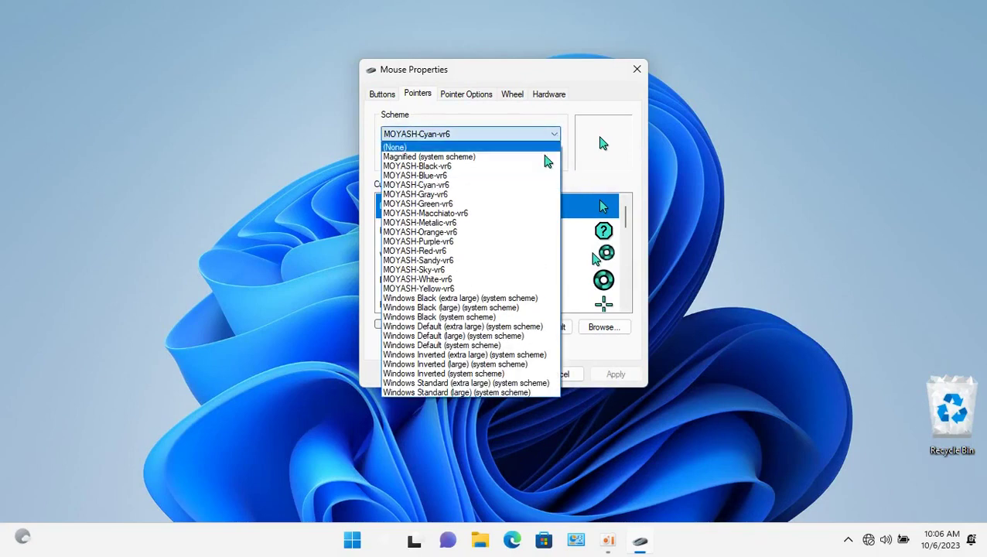
# Delete the MOYASH-Metalic-vr6 scheme and reselect MOYASH-Cyan-vr6
pyautogui.click(506, 224)
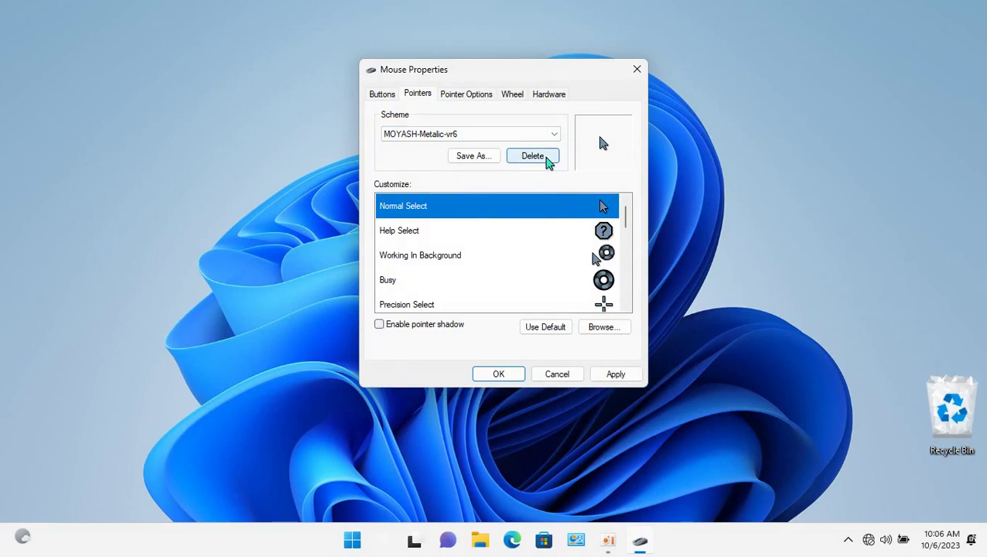
pyautogui.click(546, 161)
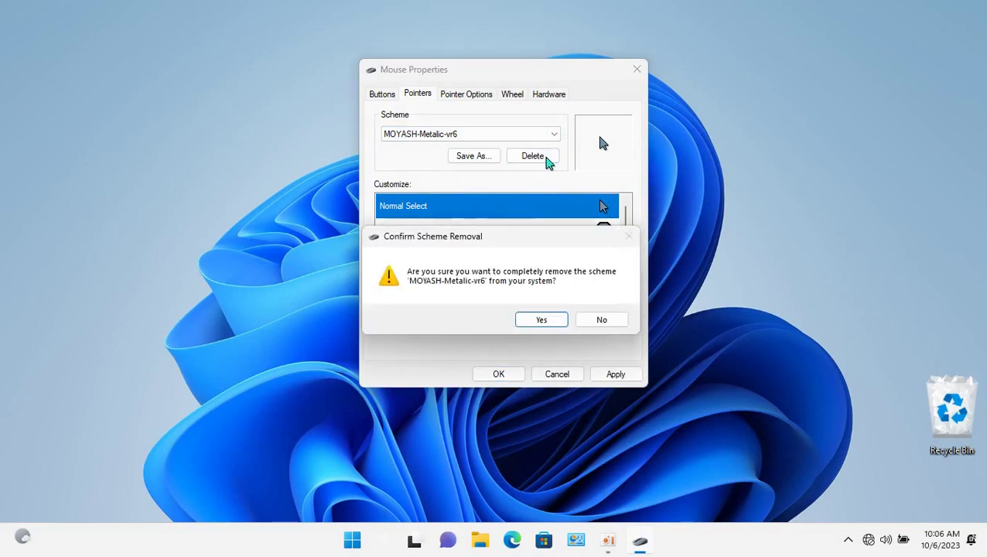
pyautogui.click(531, 323)
pyautogui.click(555, 136)
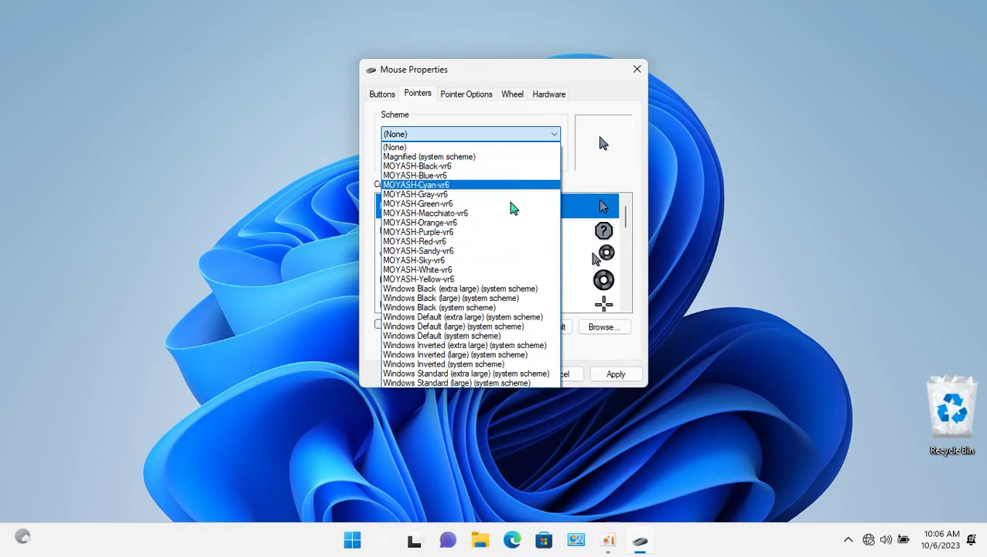
pyautogui.click(526, 77)
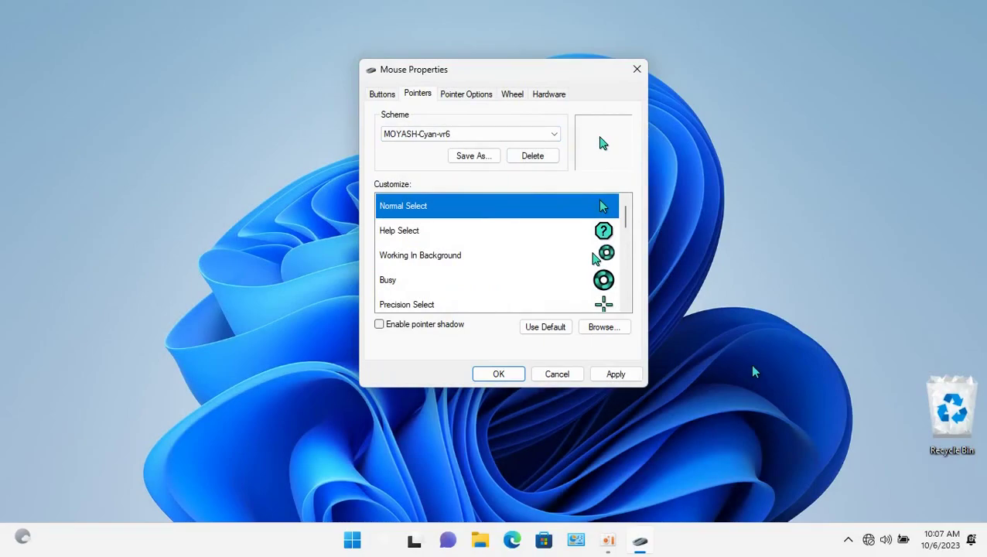
# Apply the Windows Default (system scheme) pointers and close Mouse Properties
pyautogui.click(557, 136)
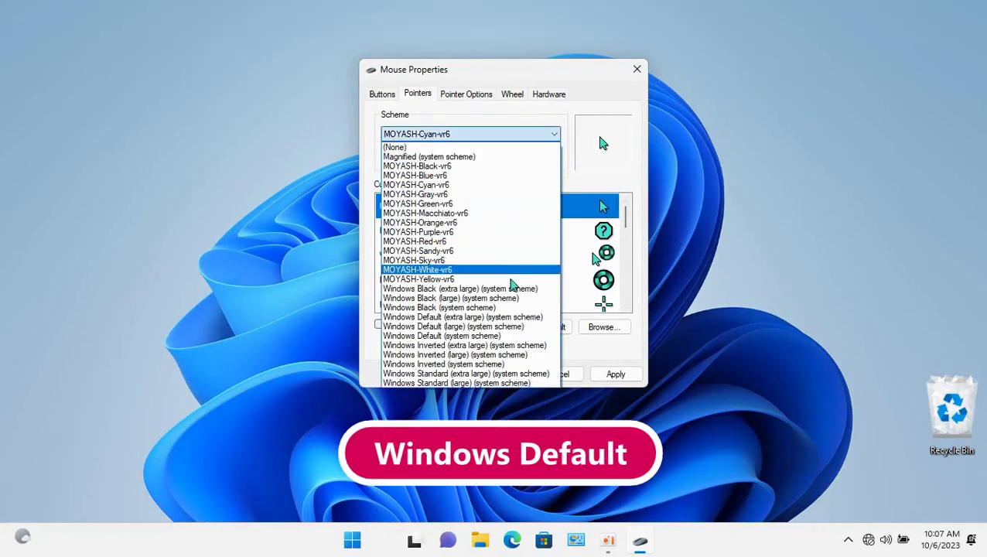
pyautogui.click(508, 336)
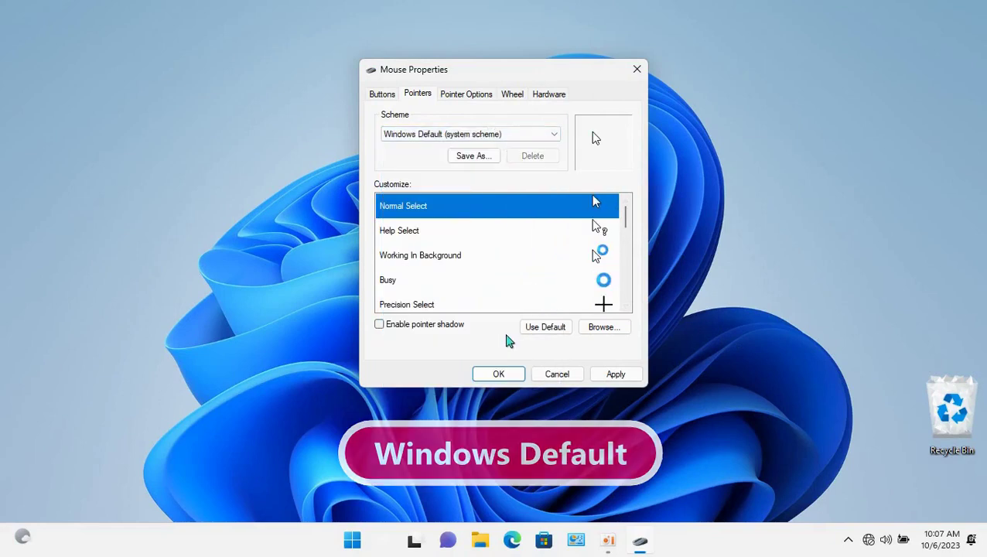
pyautogui.click(615, 374)
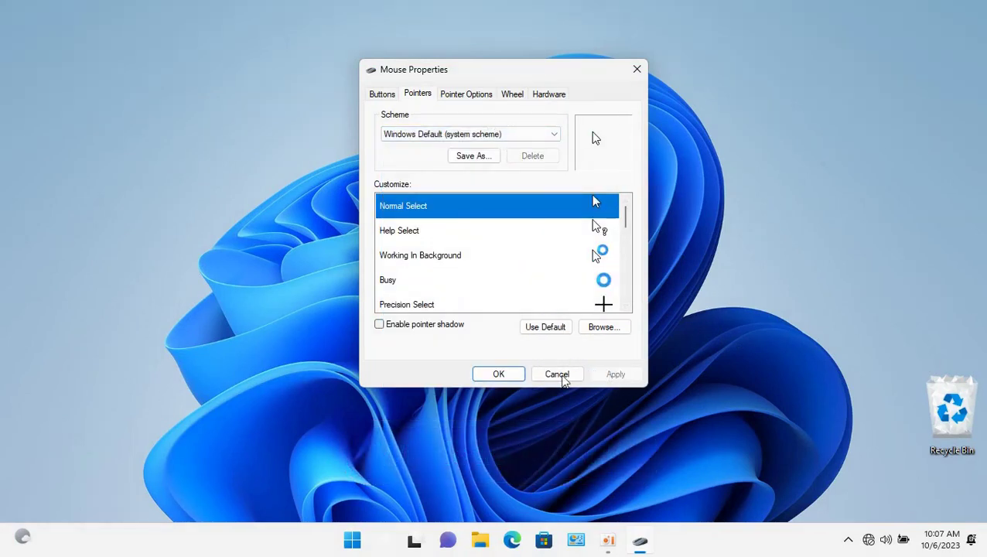
pyautogui.click(513, 373)
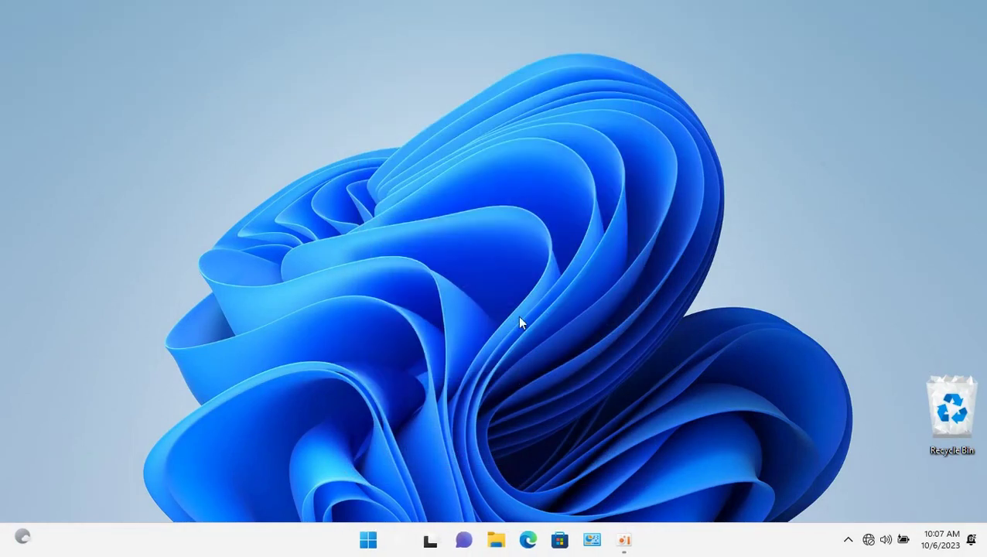